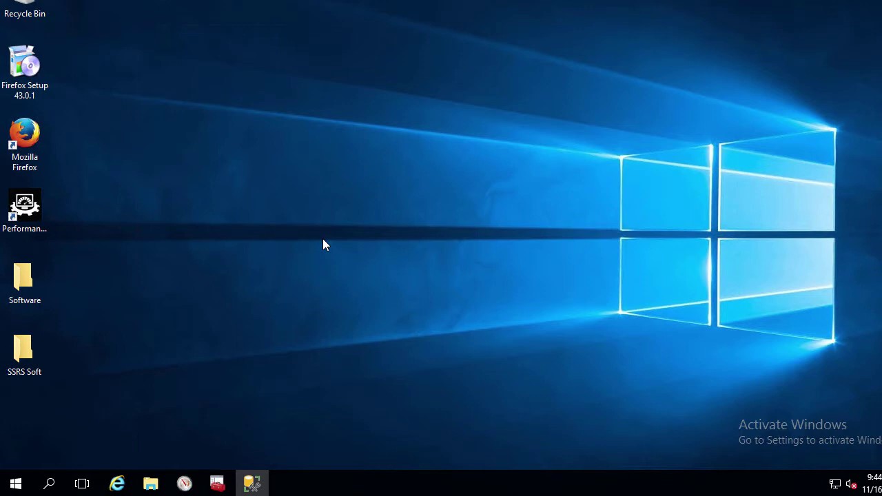
# Open Server Manager and bring the Add Roles and Features wizard to feature selection, keeping the default installation type, server MRS and roles
pyautogui.click(15, 485)
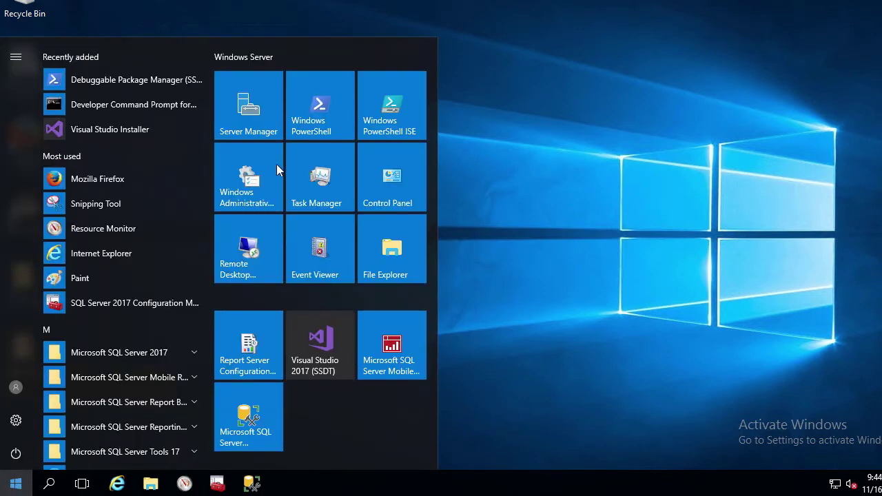
pyautogui.click(250, 117)
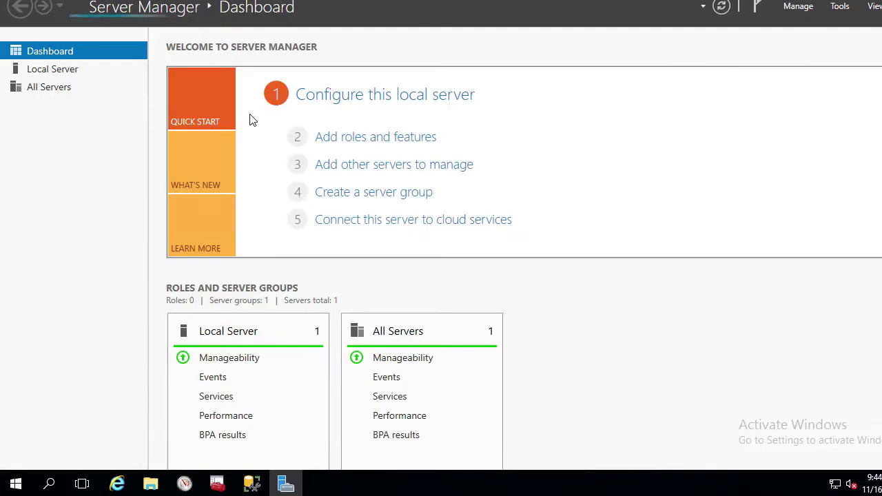
pyautogui.click(347, 142)
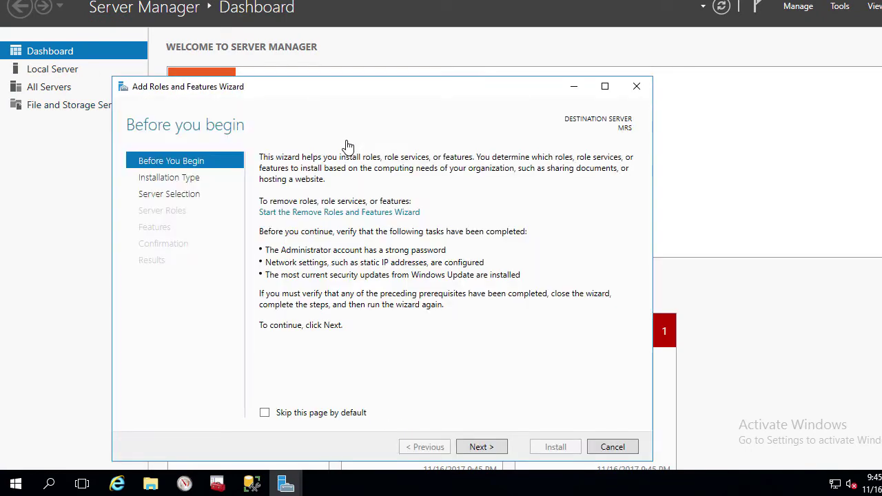
pyautogui.click(480, 447)
pyautogui.click(481, 447)
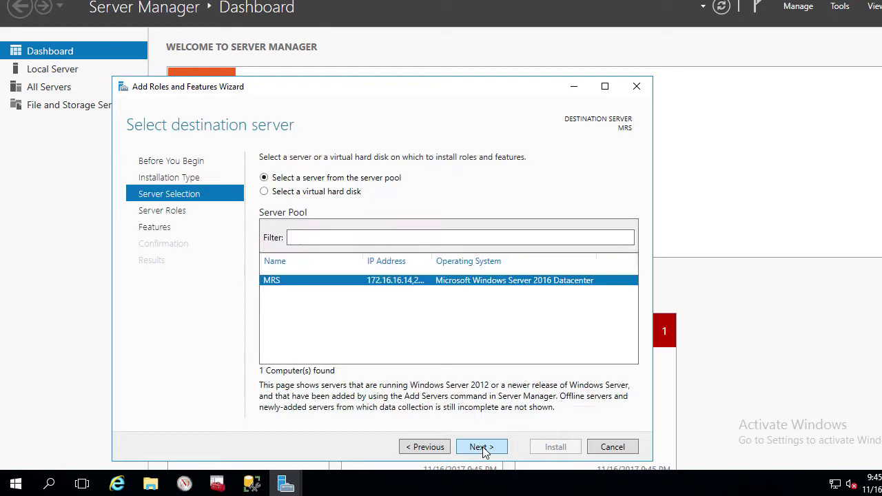
pyautogui.click(481, 448)
pyautogui.click(481, 447)
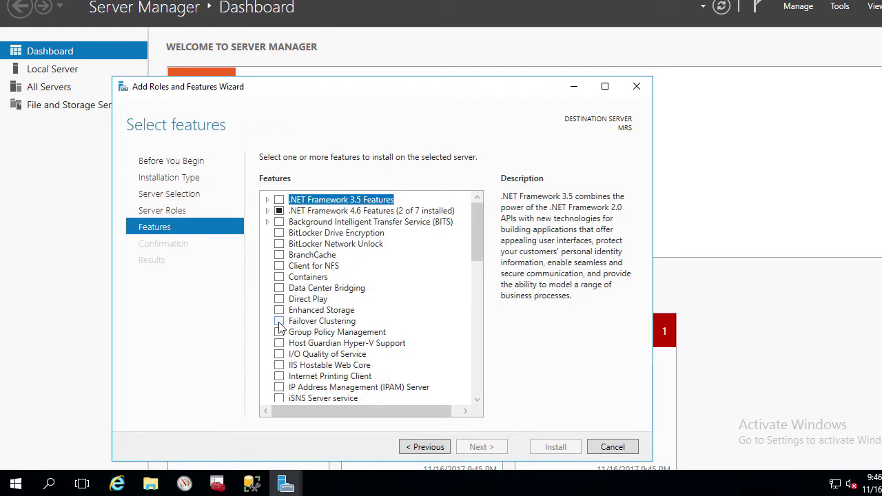
# Install the Failover Clustering feature with its required management tools and close the wizard
pyautogui.click(279, 322)
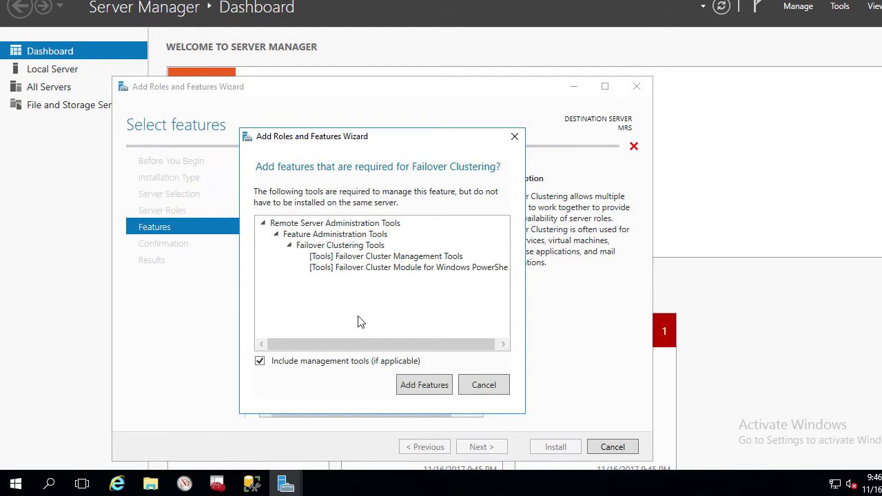
pyautogui.click(406, 385)
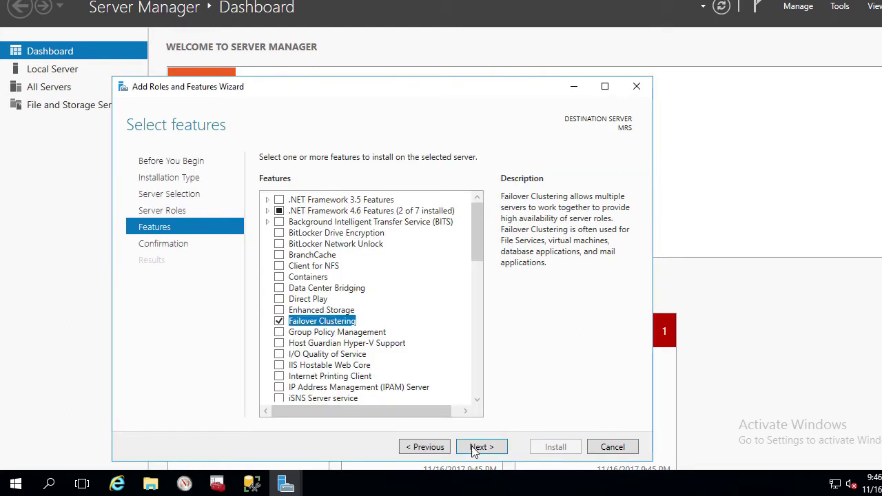
pyautogui.click(474, 448)
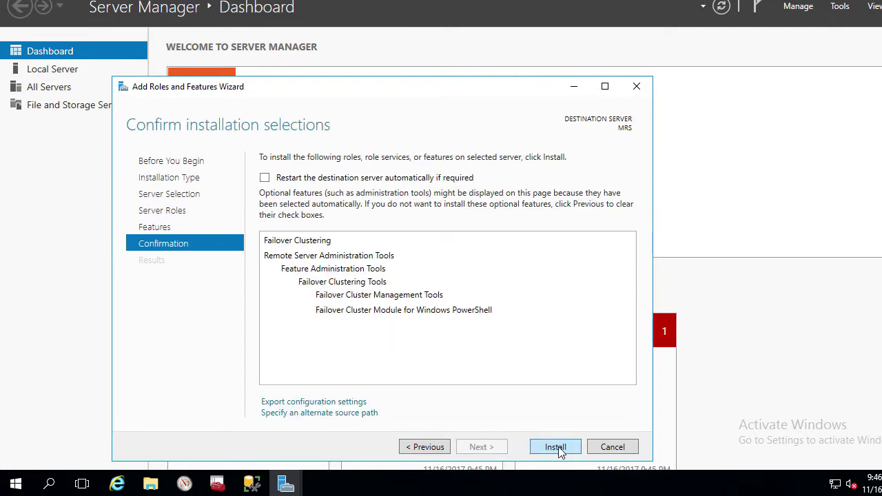
pyautogui.click(556, 447)
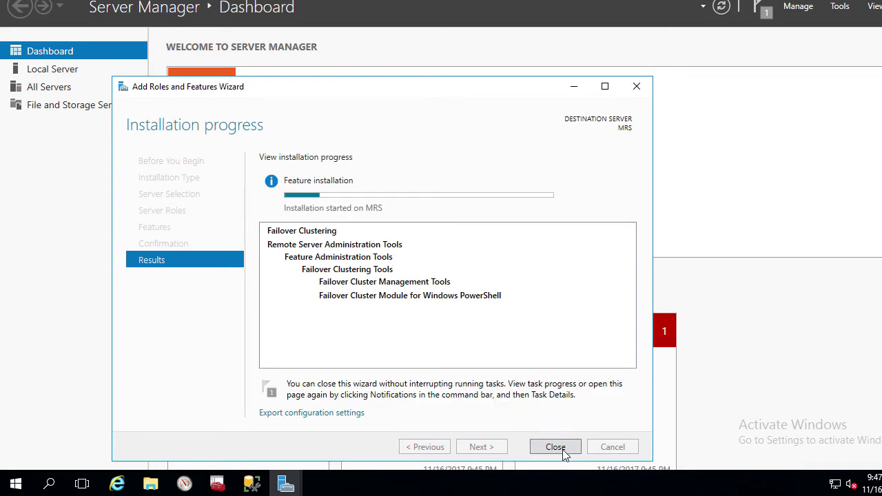
pyautogui.click(555, 447)
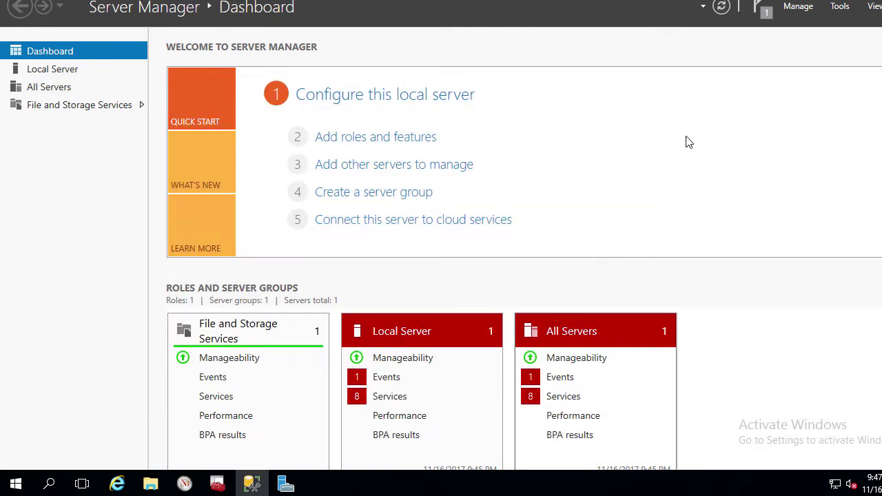
# Check the feature installation's status in the Server Manager notifications
pyautogui.click(765, 13)
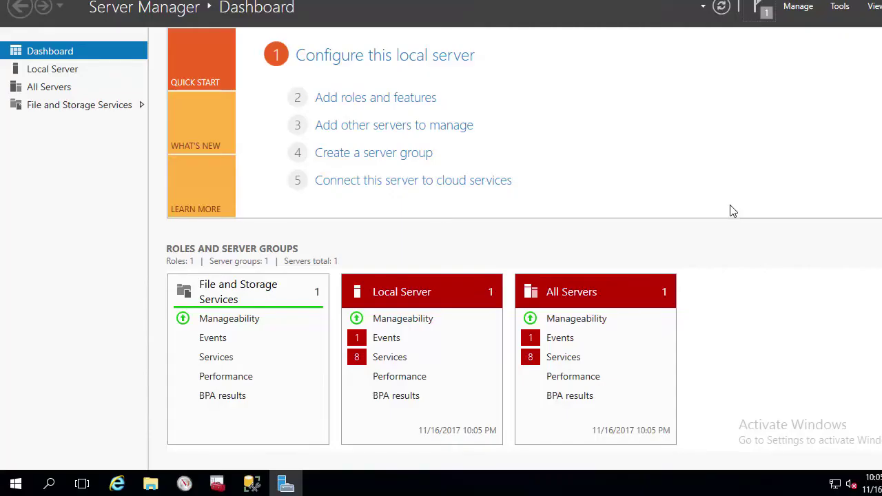
pyautogui.click(763, 15)
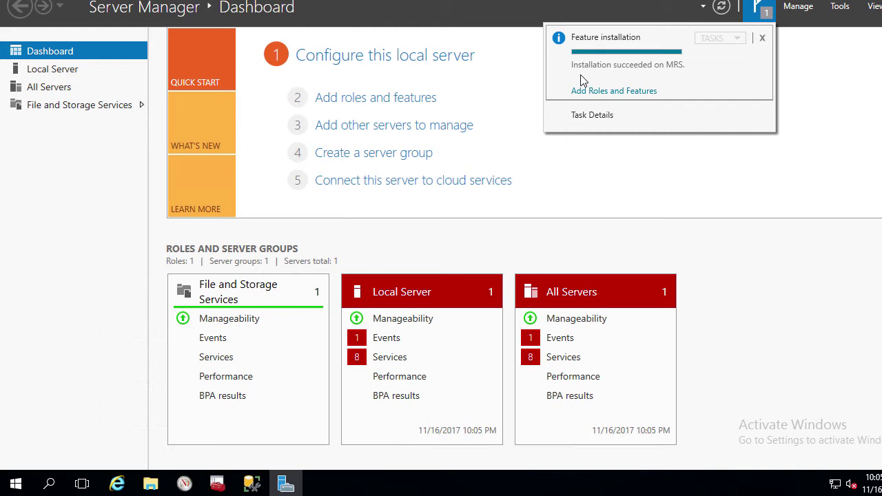
pyautogui.click(798, 55)
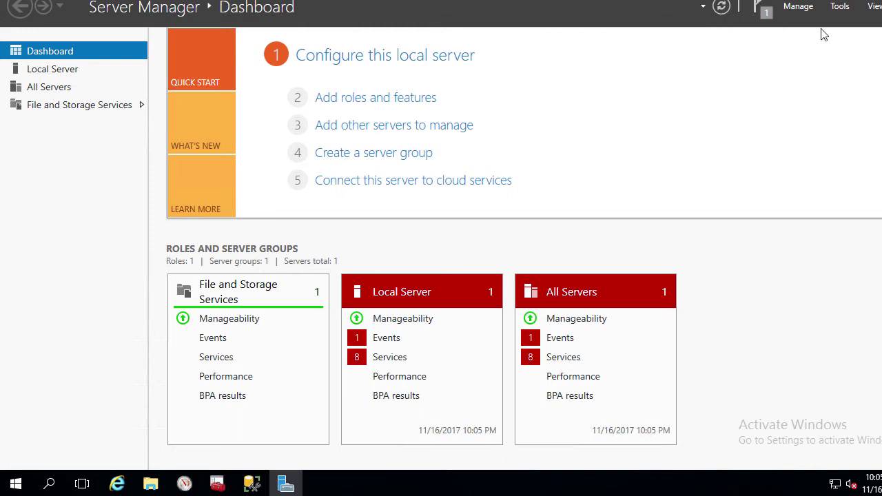
# Open Failover Cluster Manager and connect to the cluster through node SVR2
pyautogui.click(839, 8)
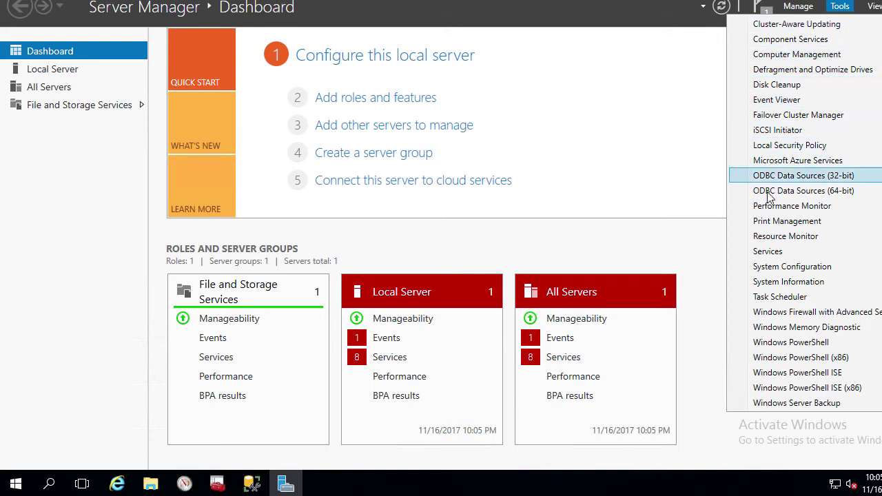
pyautogui.click(753, 118)
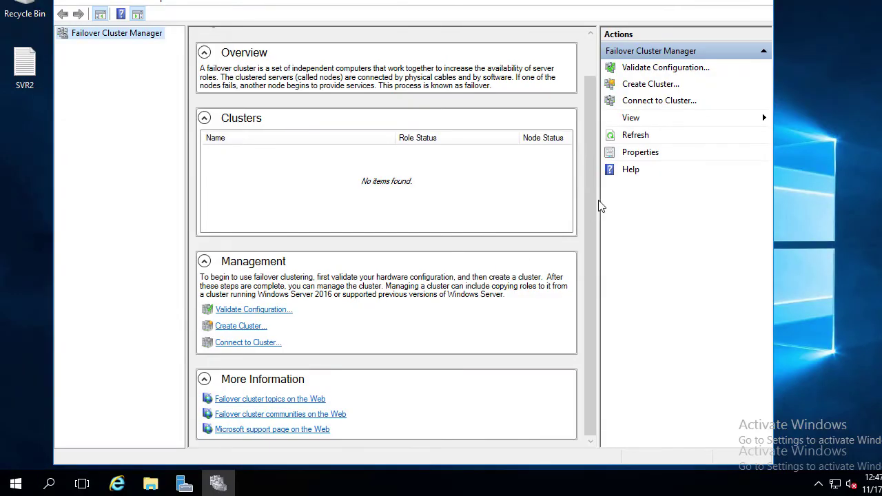
pyautogui.click(654, 102)
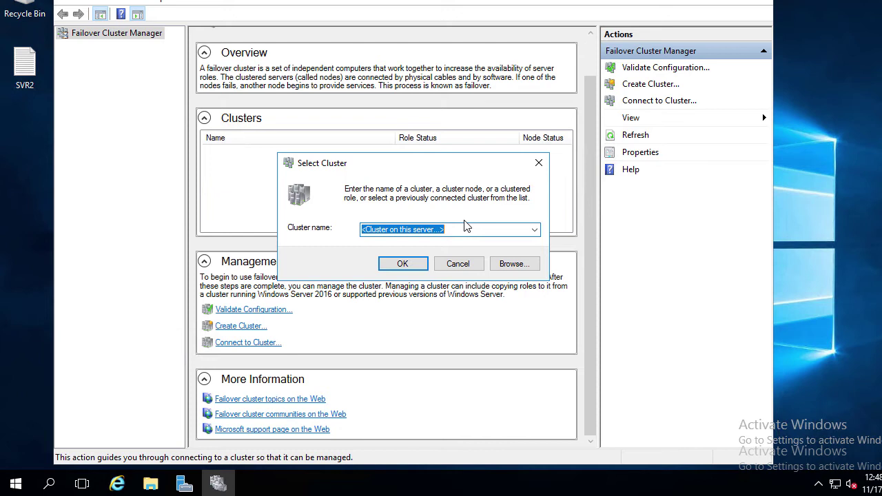
pyautogui.write('SVR2')
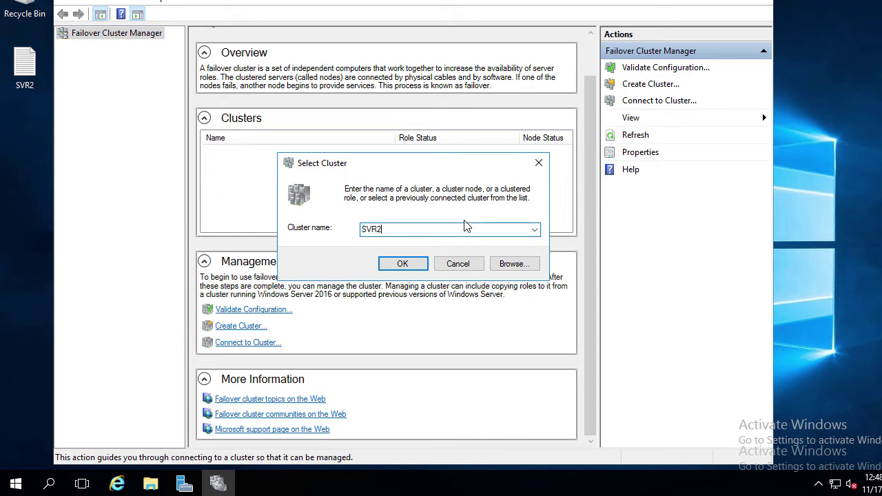
pyautogui.press('Return')
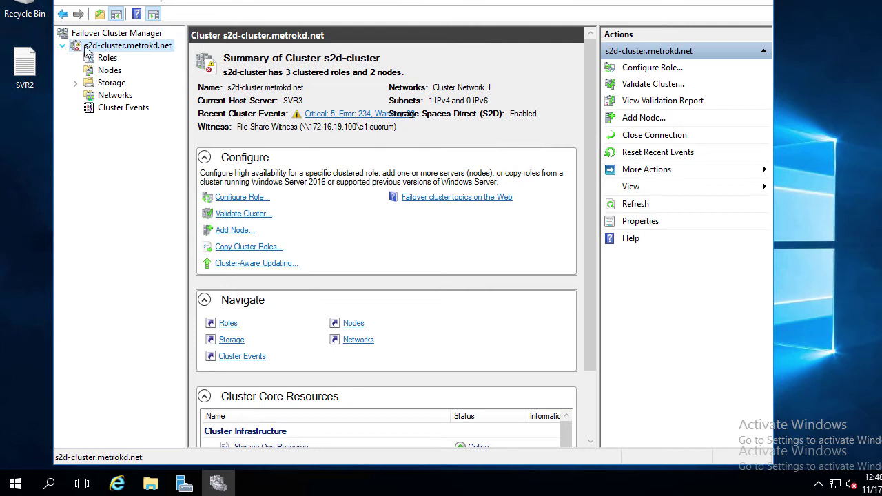
# Examine Cluster Pool 1 and its physical disks in the cluster's storage pools
pyautogui.click(75, 83)
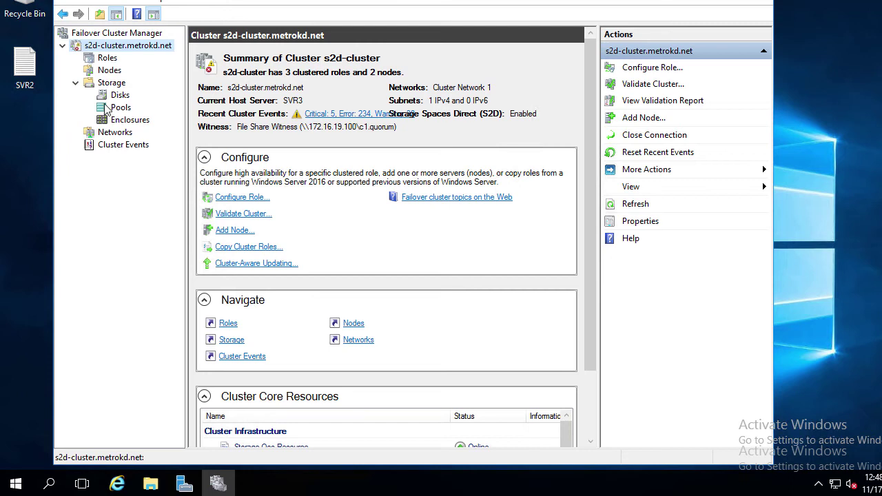
pyautogui.click(109, 111)
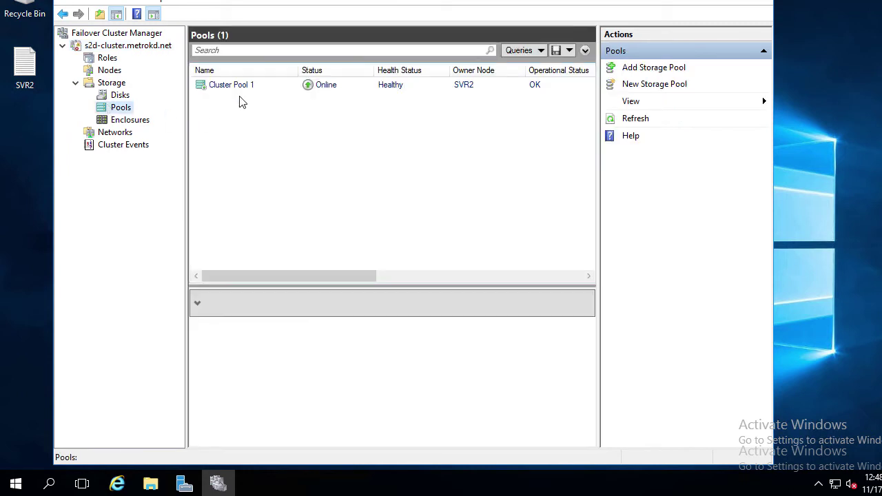
pyautogui.click(244, 90)
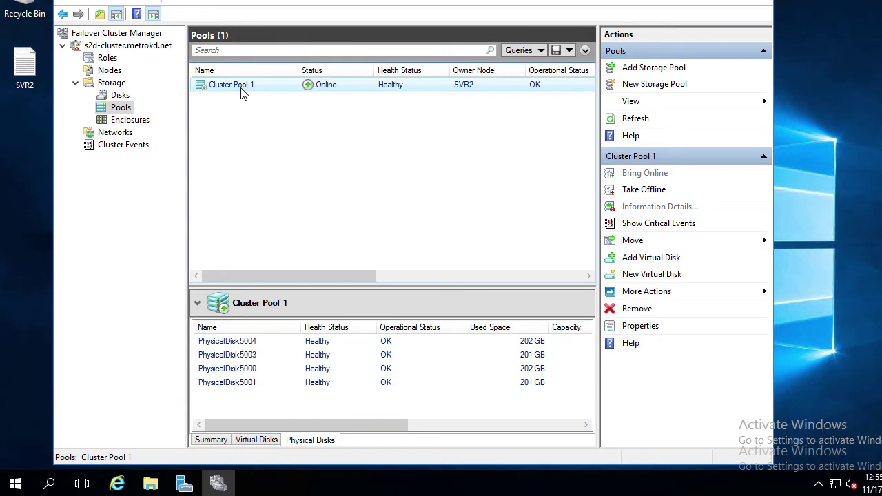
pyautogui.click(215, 356)
pyautogui.click(235, 369)
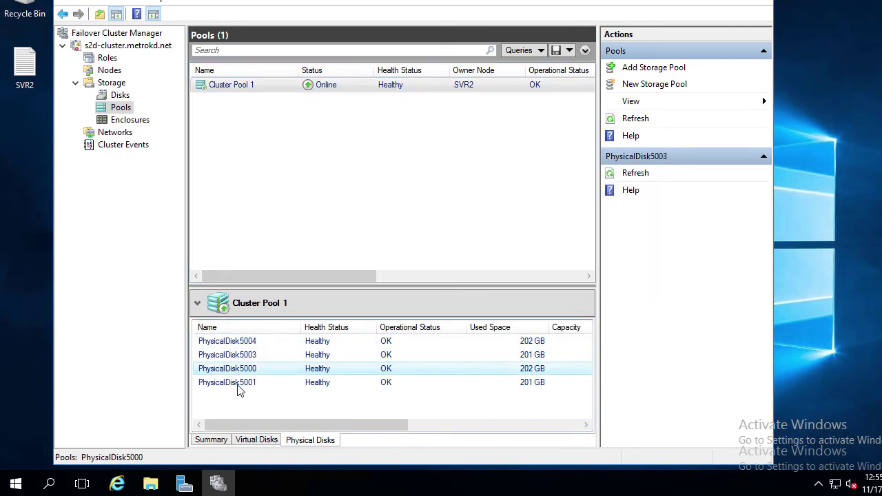
pyautogui.click(239, 385)
pyautogui.click(236, 343)
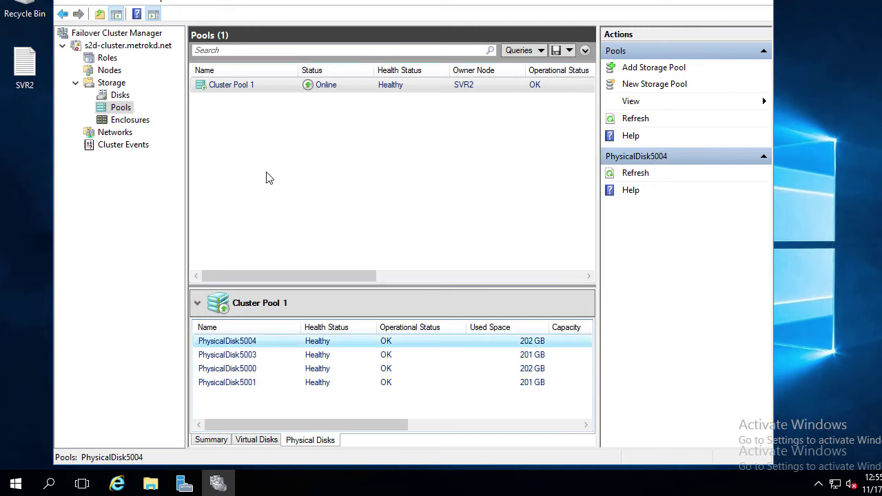
pyautogui.rightClick(250, 92)
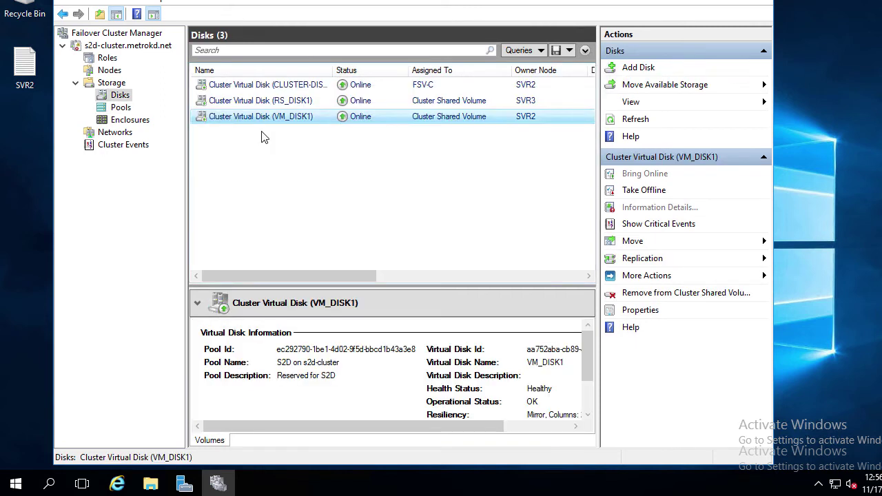
# Review the cluster virtual disks RS_DISK1 and VM_DISK1 and the cluster's nodes
pyautogui.click(255, 103)
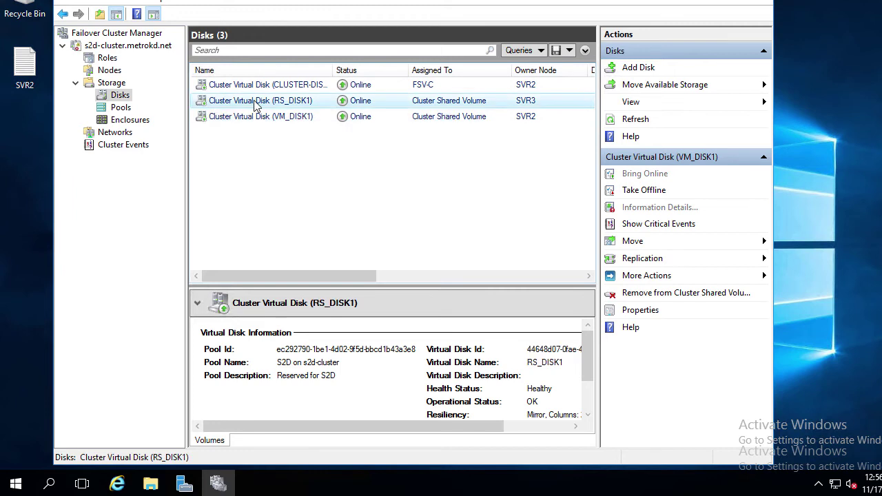
pyautogui.click(255, 116)
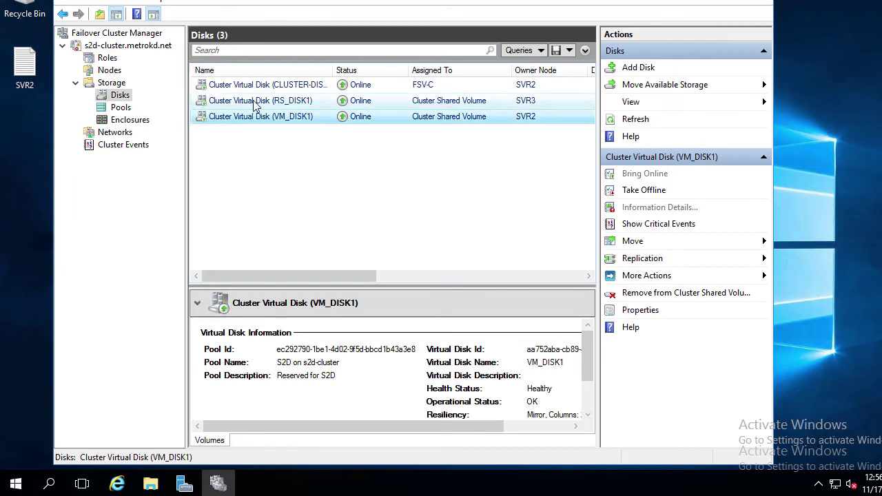
pyautogui.click(255, 103)
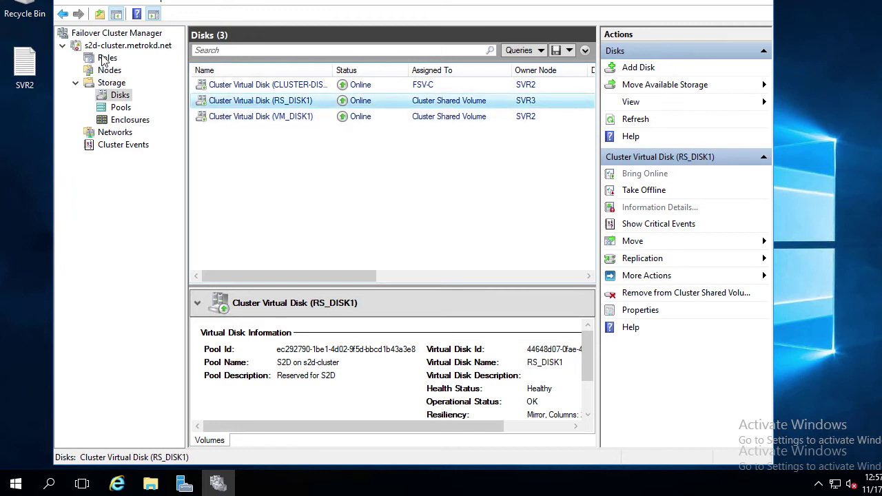
pyautogui.hotkey('shift', 'Down')
pyautogui.click(230, 119)
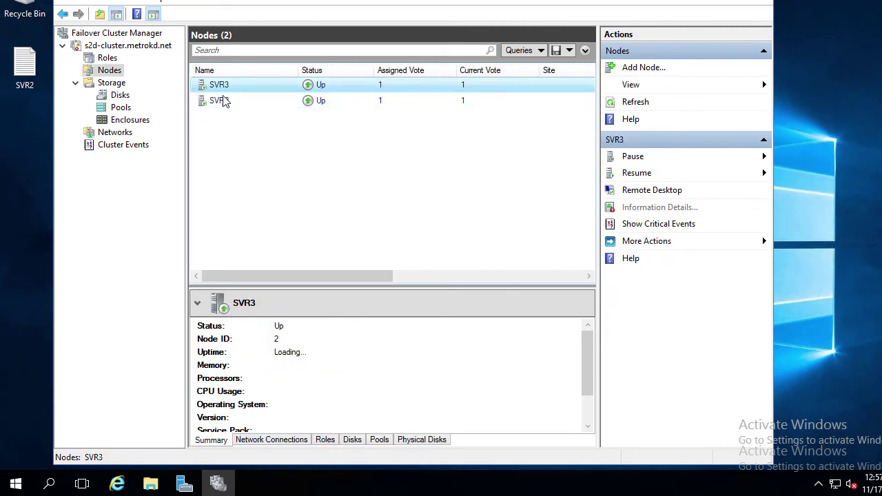
# Inspect the cluster roles FSV-C, RS_VM1 and TEST_VM1
pyautogui.click(108, 58)
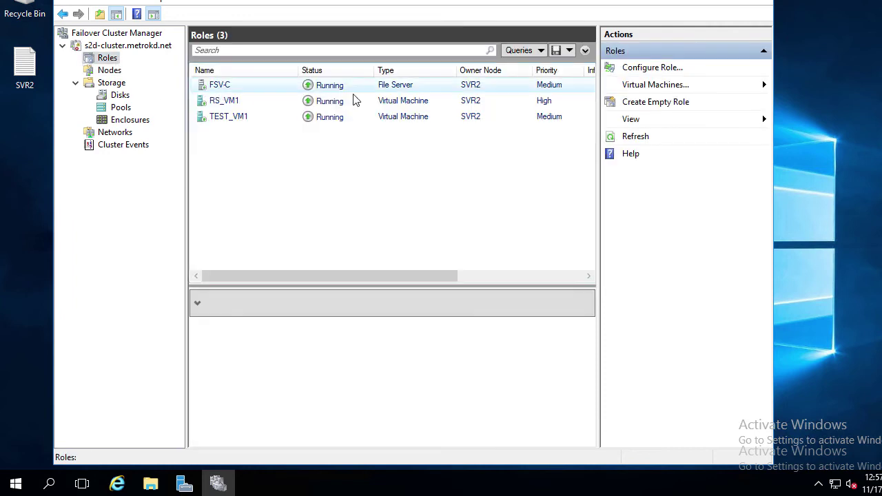
pyautogui.click(398, 88)
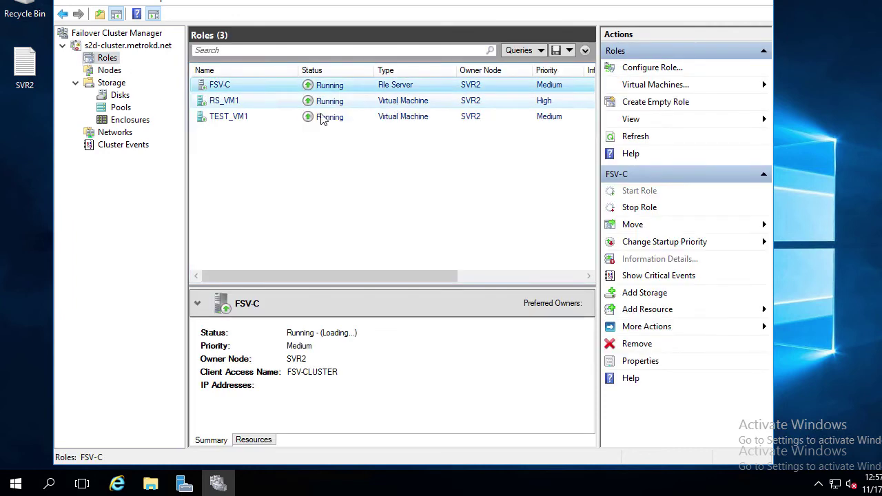
pyautogui.keyDown('ctrl'); pyautogui.click(243, 104); pyautogui.keyUp('ctrl')
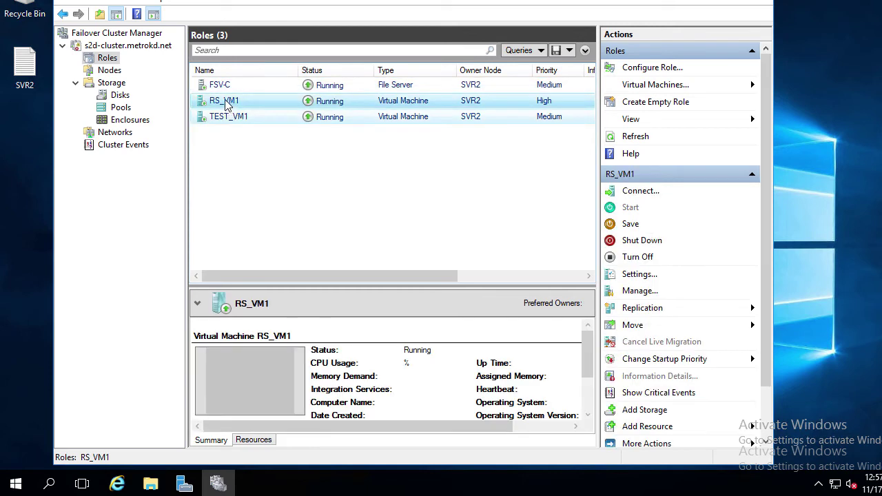
pyautogui.click(233, 117)
pyautogui.click(219, 86)
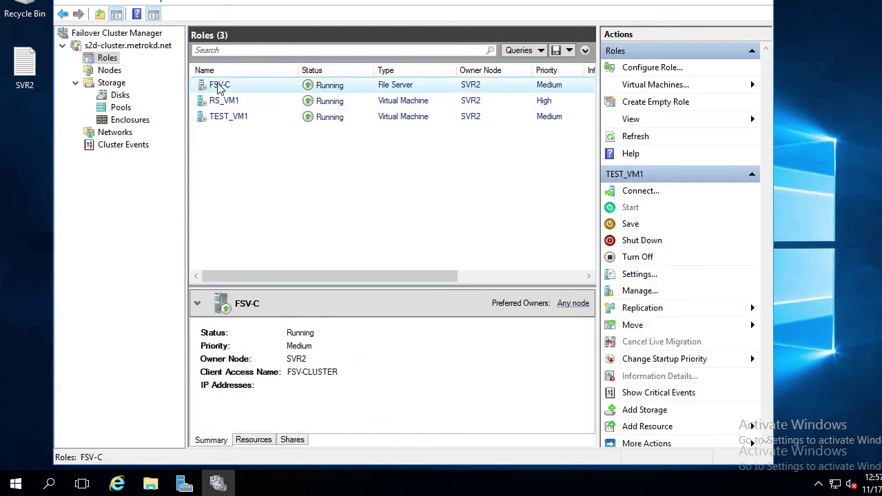
# Live migrate the TEST_VM1 virtual machine to node SVR3
pyautogui.click(230, 116)
pyautogui.moveTo(462, 277); pyautogui.dragTo(516, 273)
pyautogui.rightClick(328, 117)
pyautogui.moveTo(363, 257)
pyautogui.moveTo(522, 257)
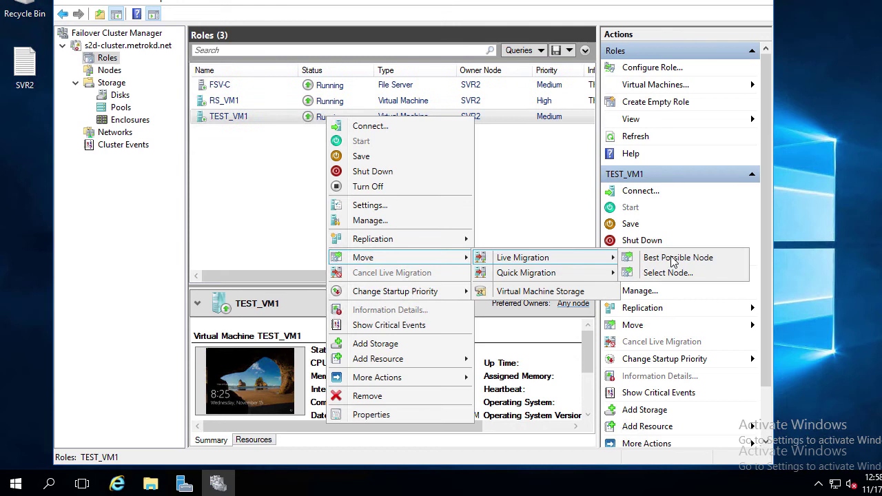
pyautogui.click(668, 272)
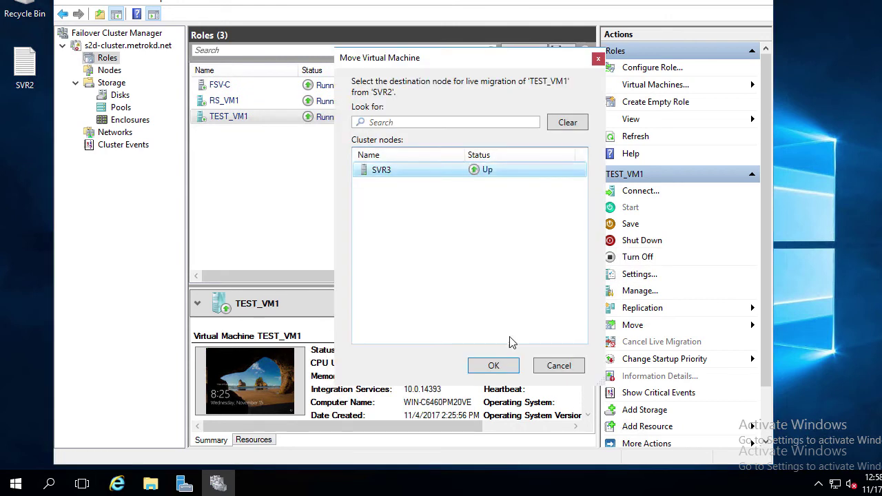
pyautogui.click(500, 365)
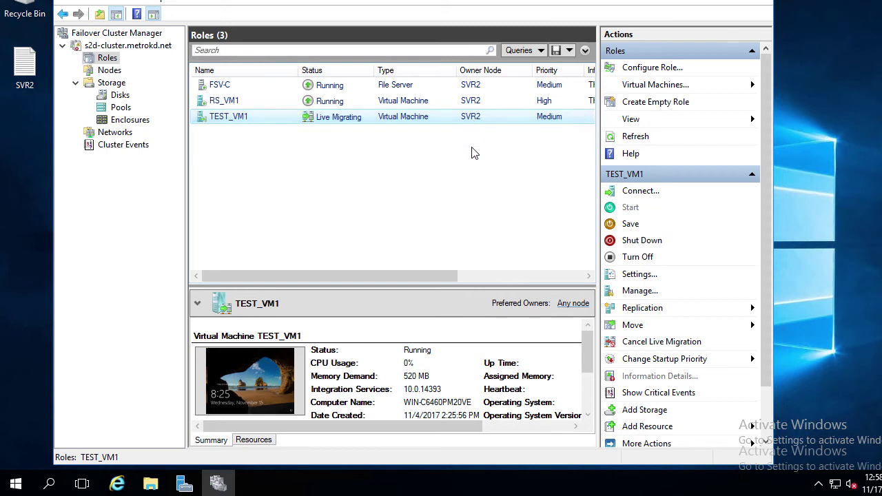
# Check the owner node, priority and information details of the migrating TEST_VM1 role
pyautogui.click(522, 276)
pyautogui.click(551, 275)
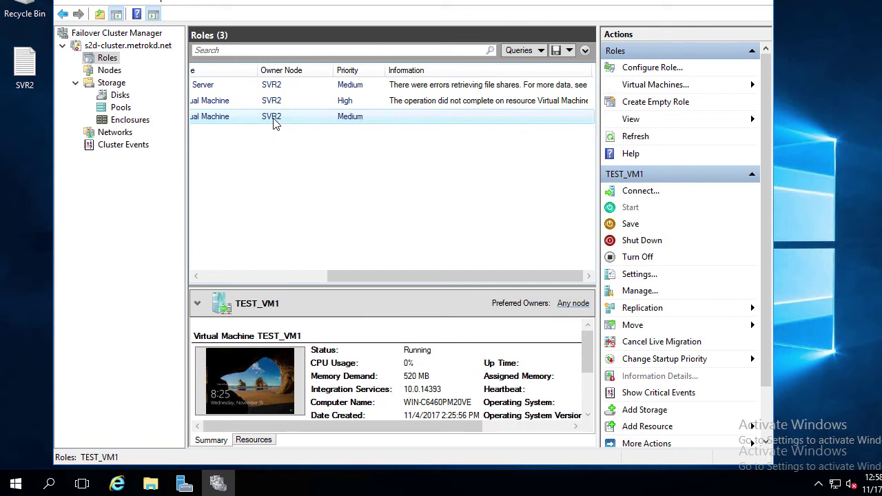
pyautogui.hscroll(-5, 274, 122)
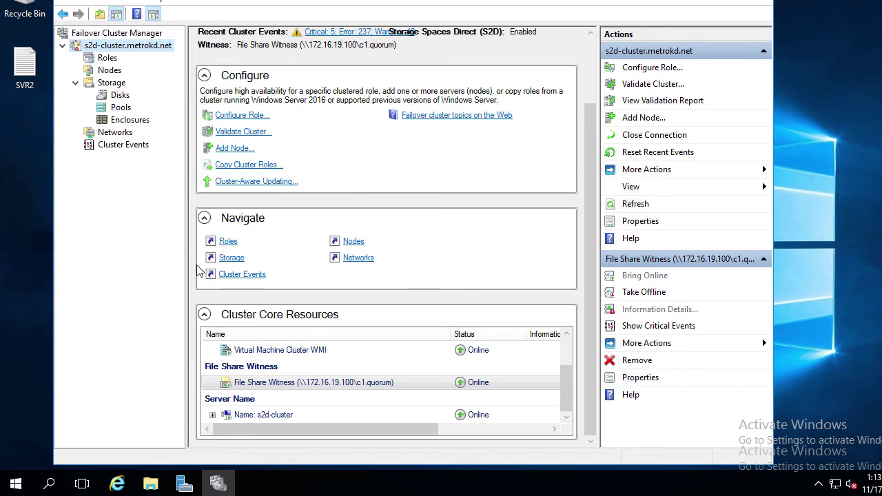
# Start configuring the quorum settings of s2d-cluster.metrokd.net using the advanced quorum configuration
pyautogui.click(253, 389)
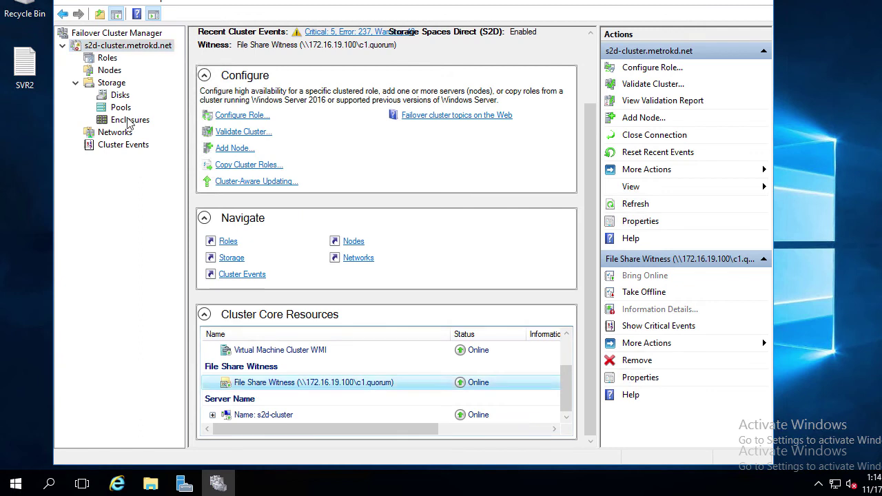
pyautogui.rightClick(126, 50)
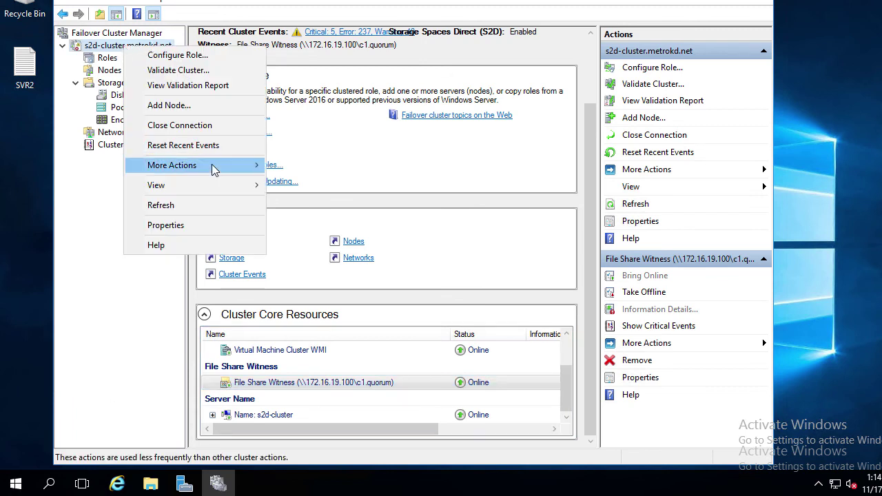
pyautogui.moveTo(214, 170)
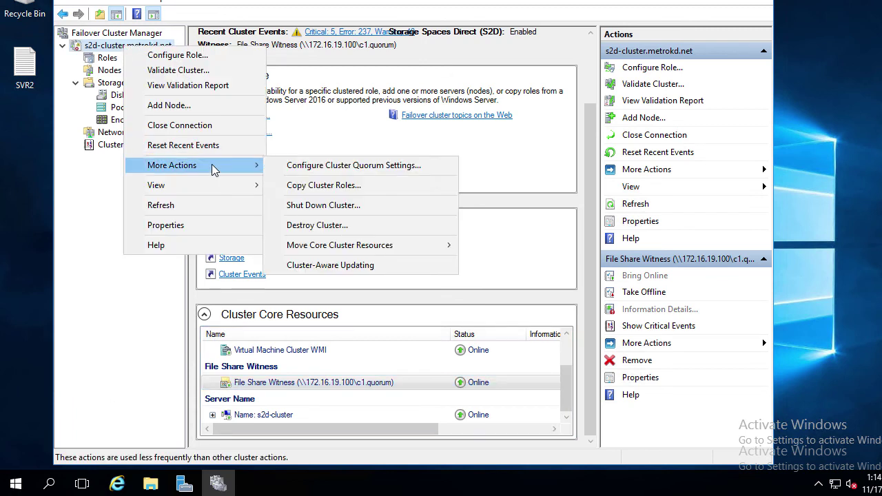
pyautogui.click(317, 167)
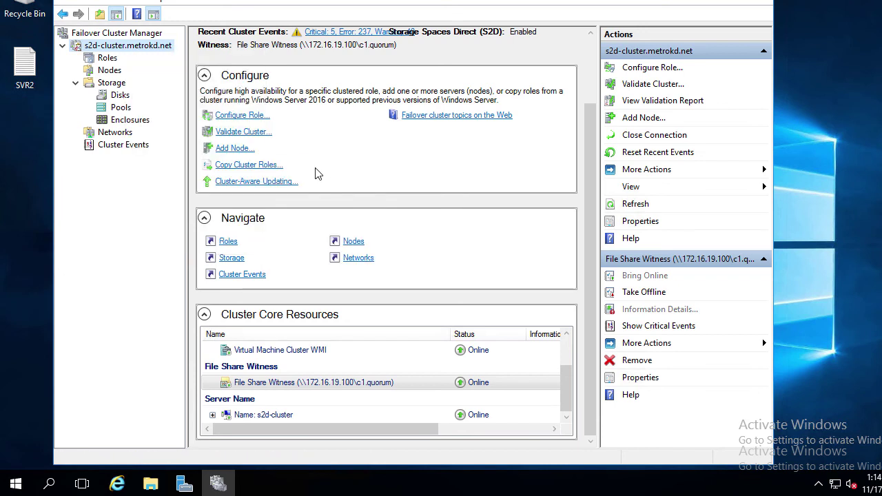
pyautogui.click(541, 359)
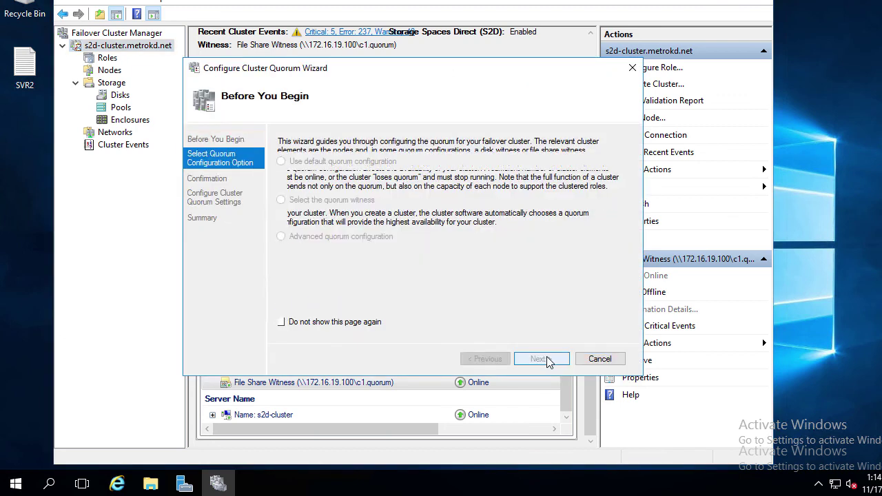
pyautogui.click(280, 236)
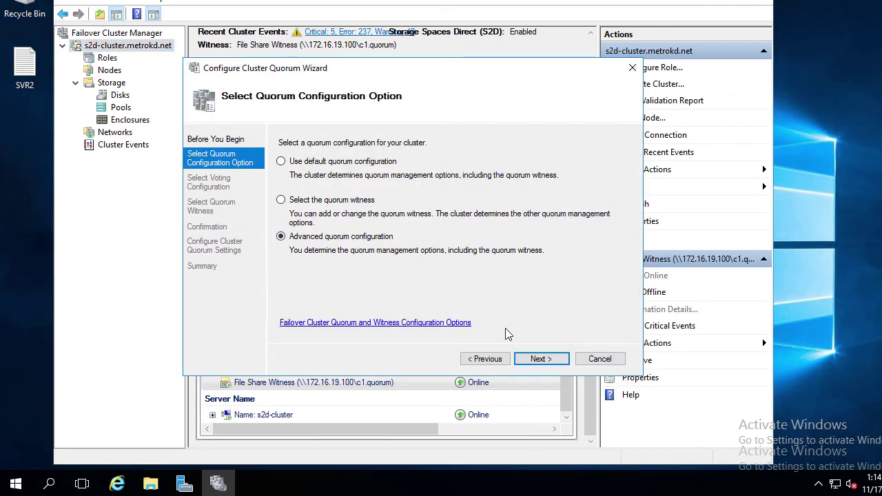
pyautogui.click(536, 356)
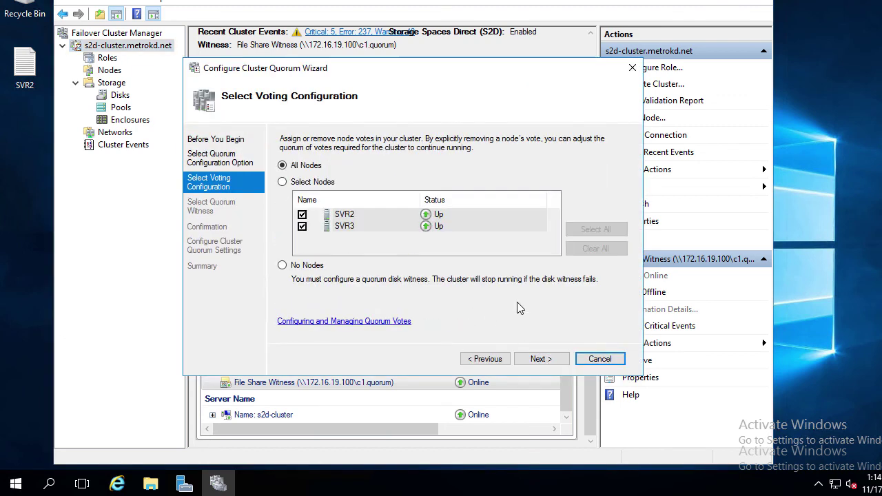
# Assign quorum votes to all nodes and use a file share witness at \\172.16.19.100\c1.quorum
pyautogui.click(539, 360)
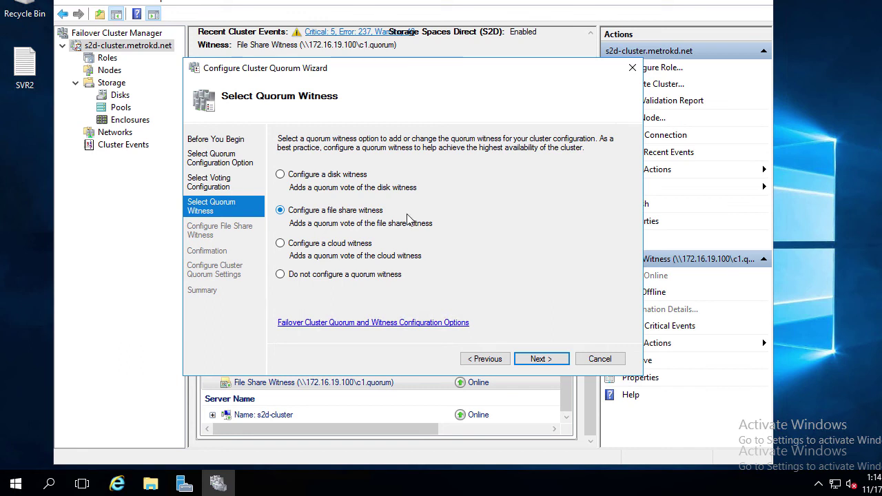
pyautogui.click(539, 359)
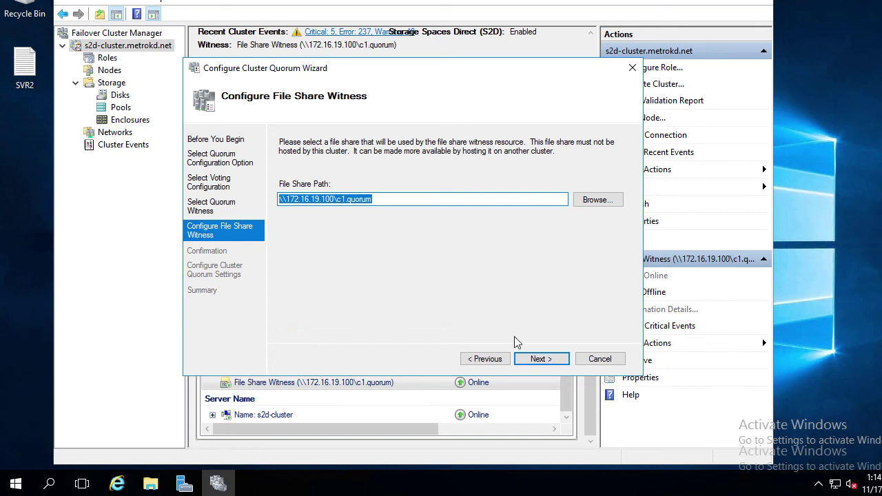
pyautogui.click(538, 359)
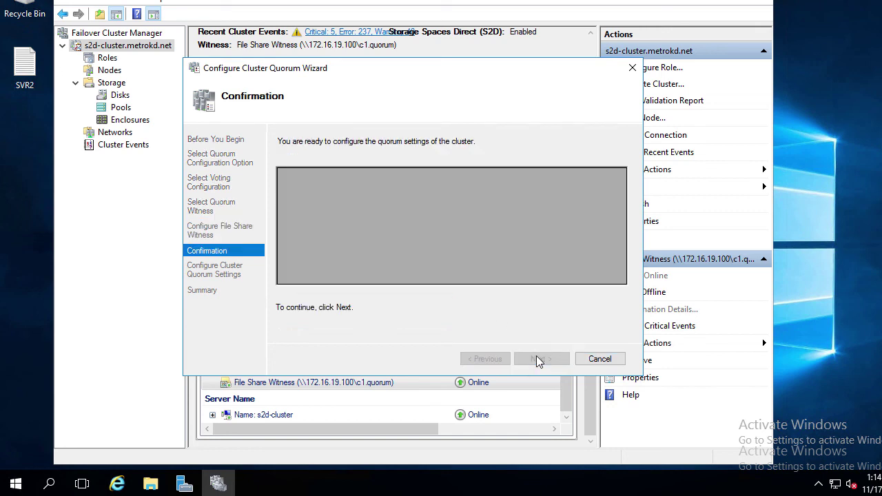